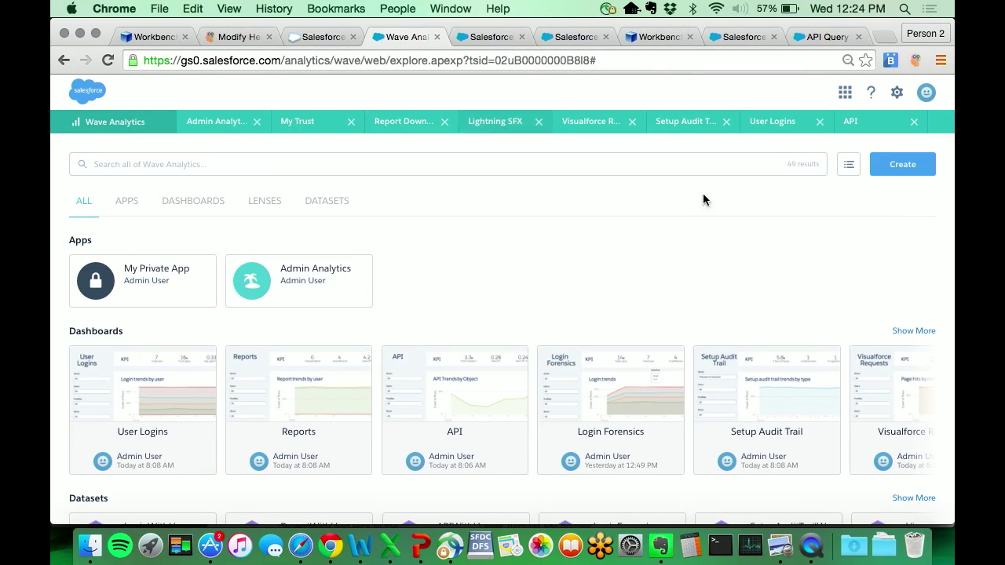
Start creating a new app from the Wave Analytics home page
click(898, 172)
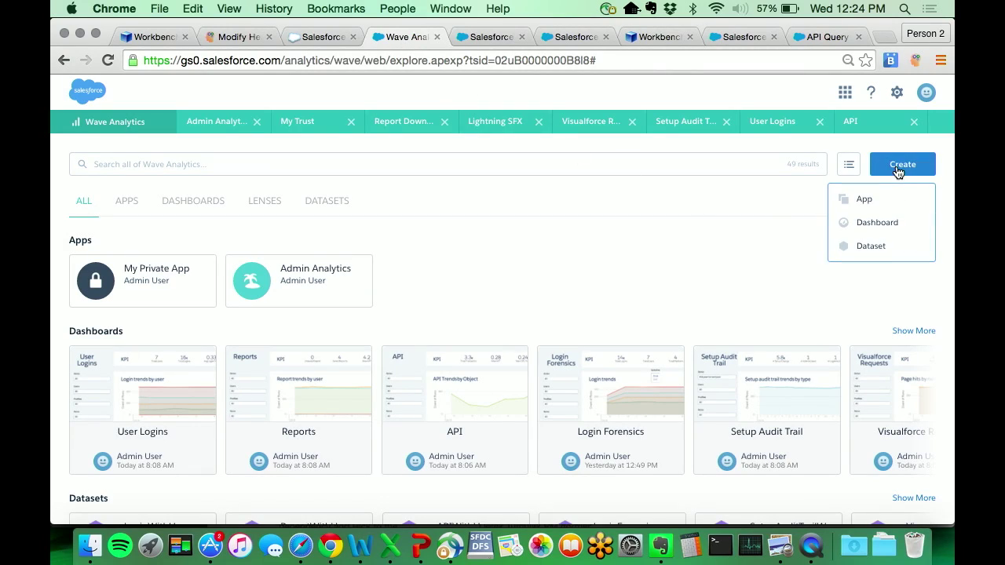
click(867, 199)
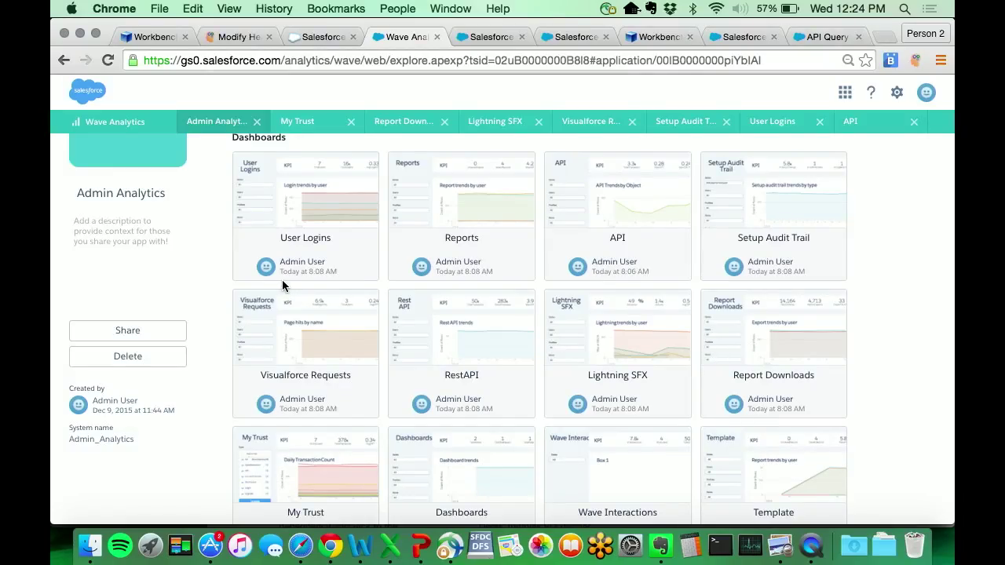
Open the My Trust dashboard and filter it to the UITracking, URI and VisualforceRequest event types
click(292, 123)
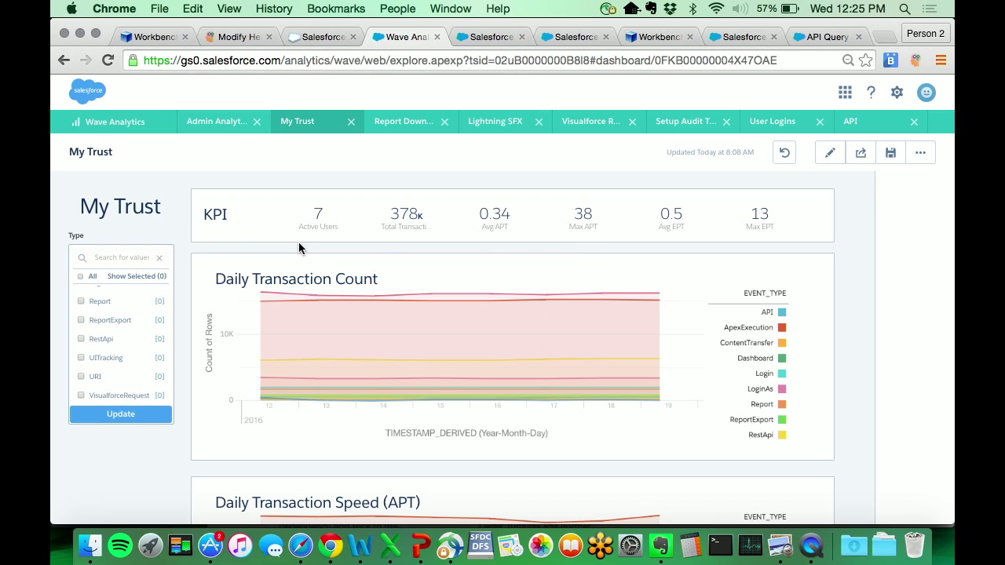
scroll(188, 266, down, 3)
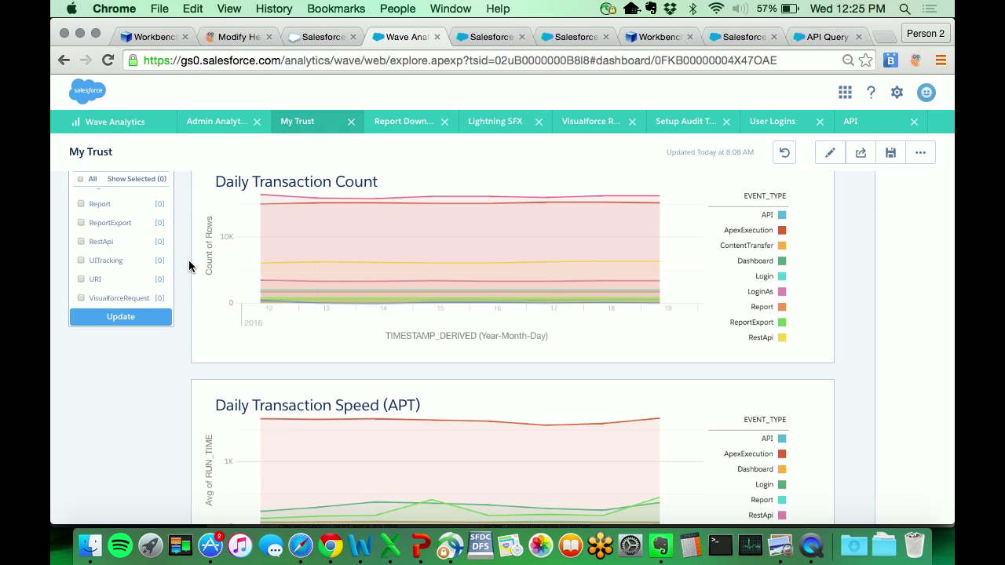
click(108, 265)
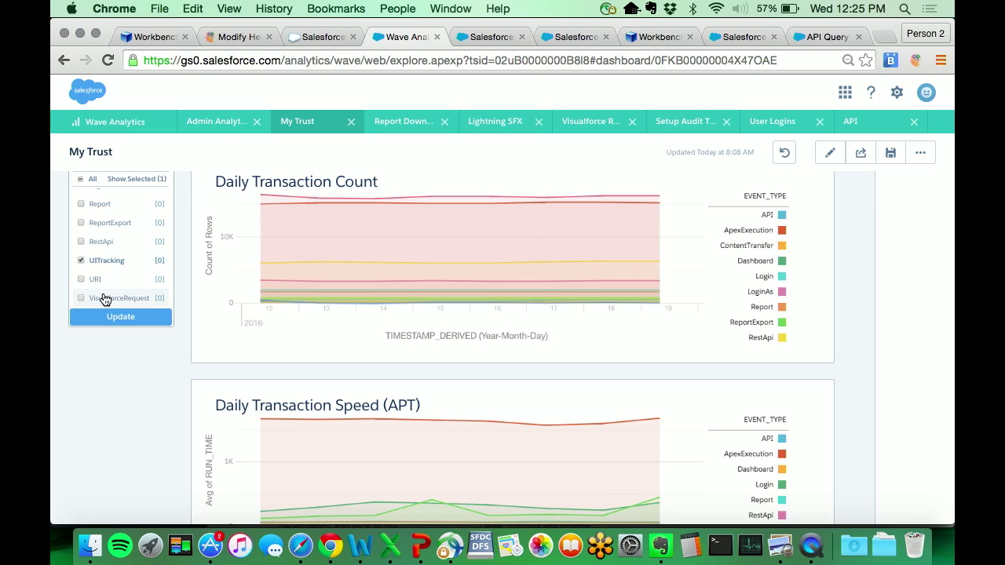
click(103, 281)
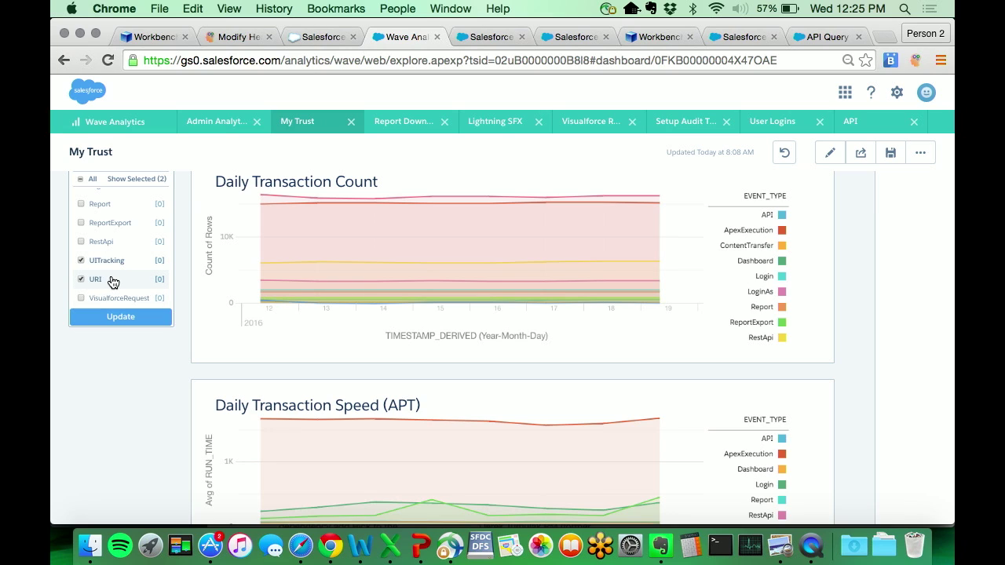
click(111, 300)
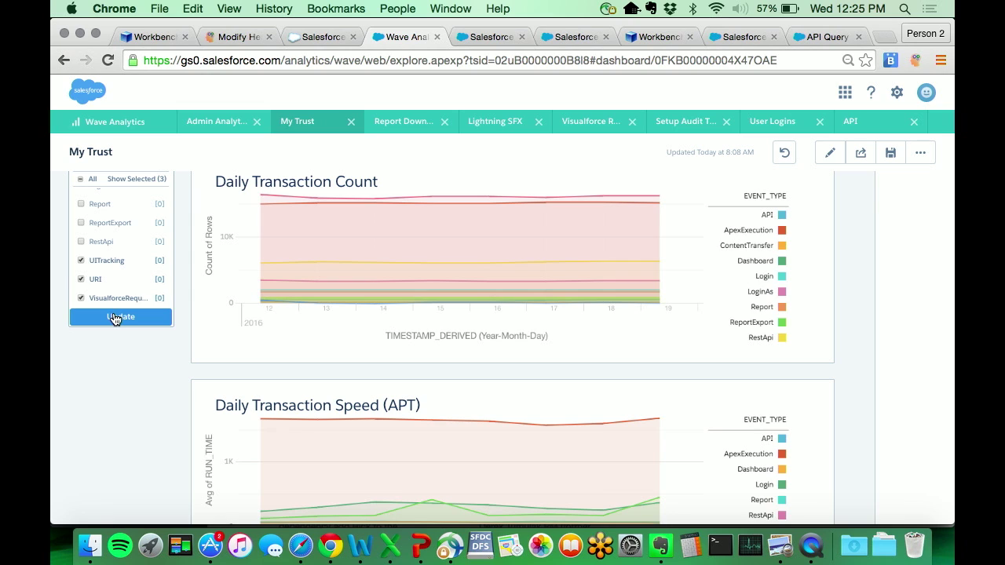
click(114, 318)
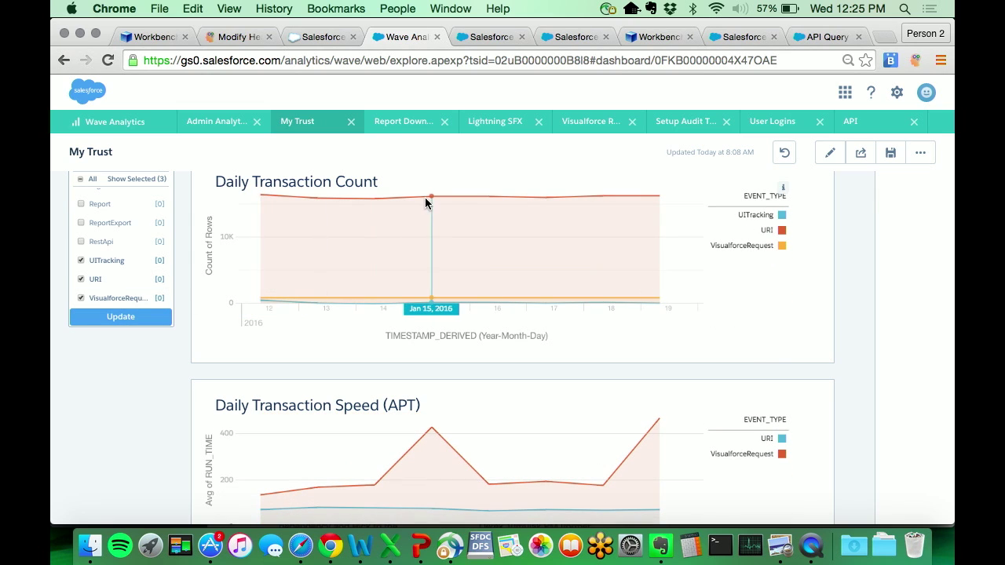
Inspect the January 15 data points in the Daily Transaction Count and Daily Transaction Speed charts
mouse_move(432, 199)
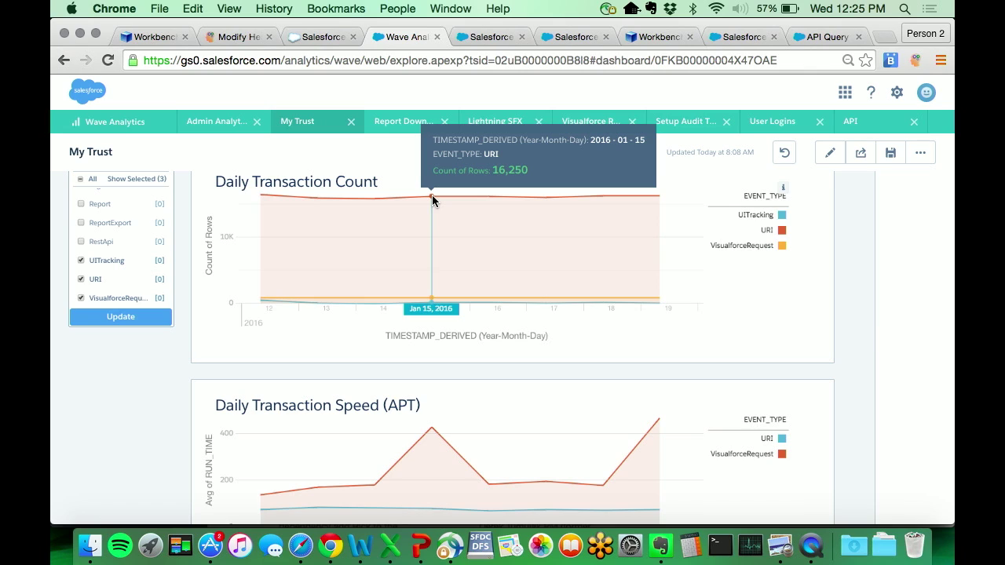
scroll(424, 416, down, 2)
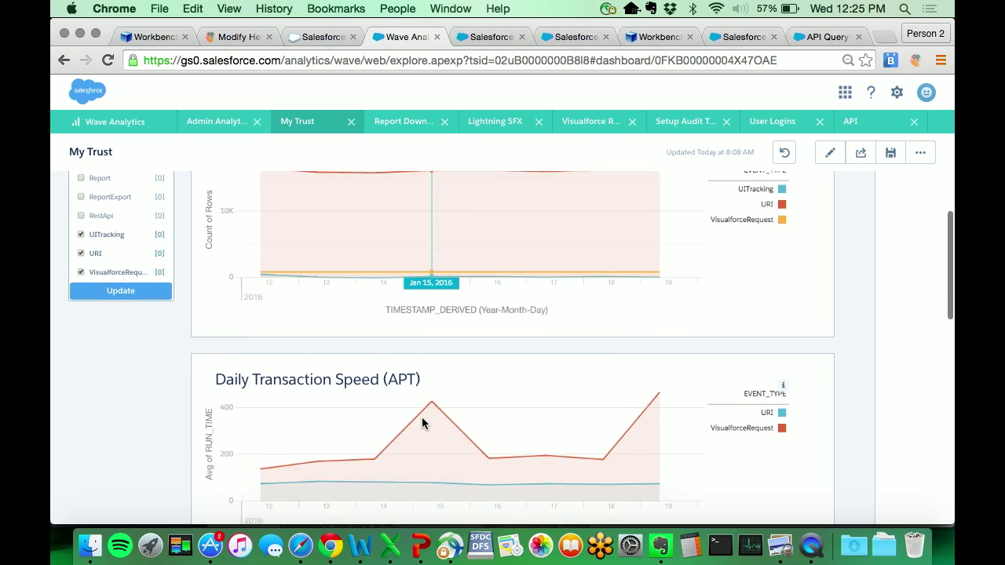
mouse_move(432, 366)
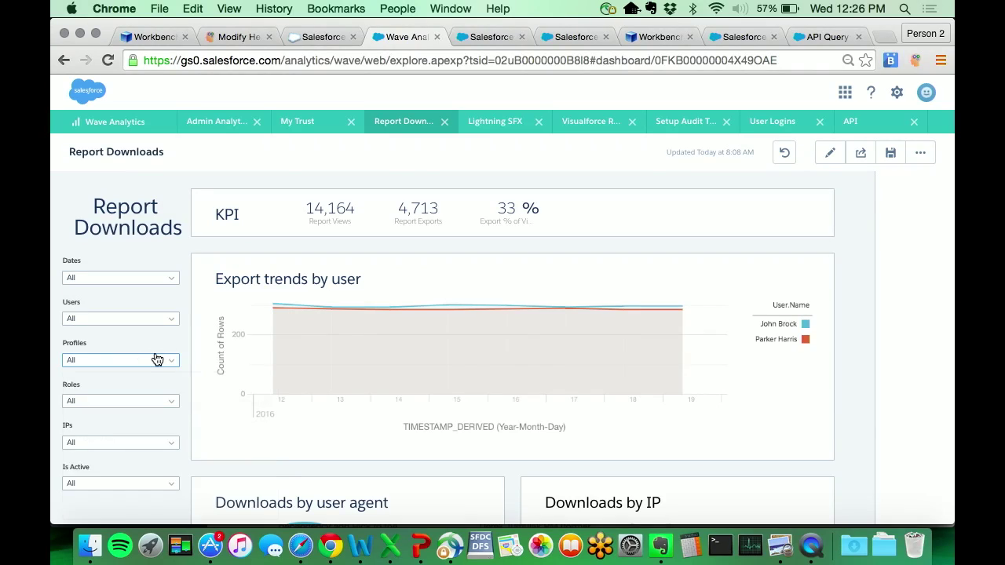
Filter the Report Downloads dashboard by the Open Admin profile, the Admin role and the one user offered for them
click(157, 358)
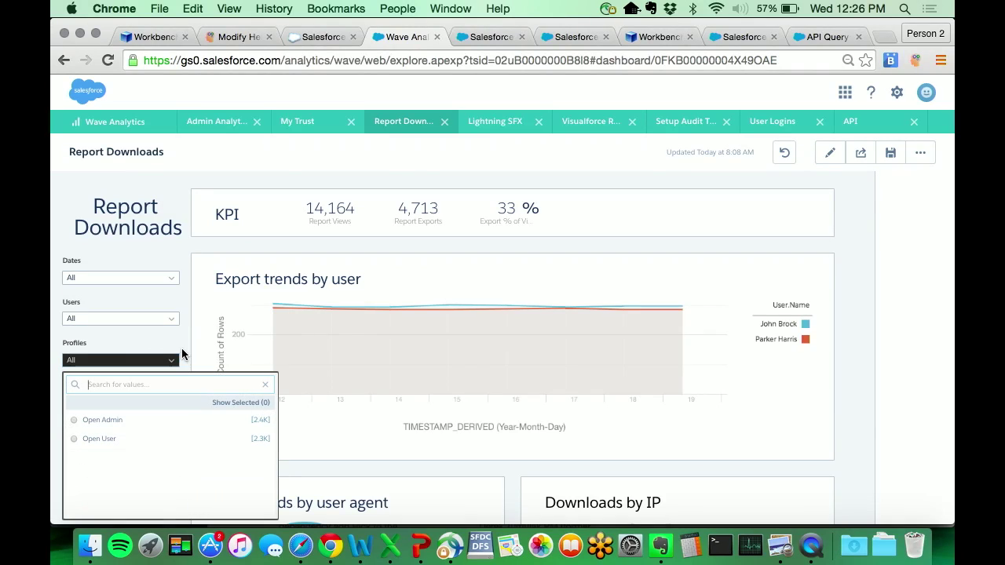
click(146, 421)
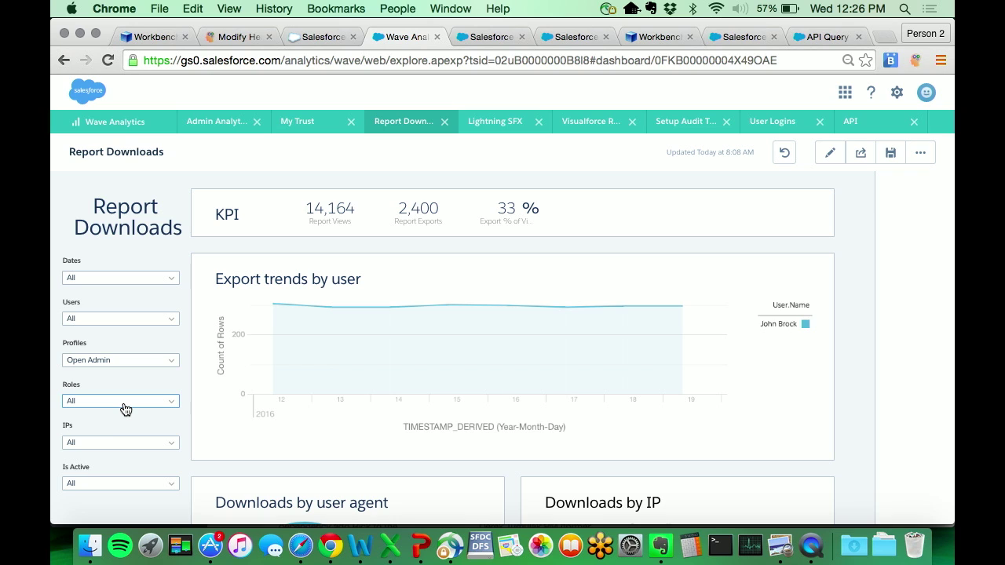
click(125, 404)
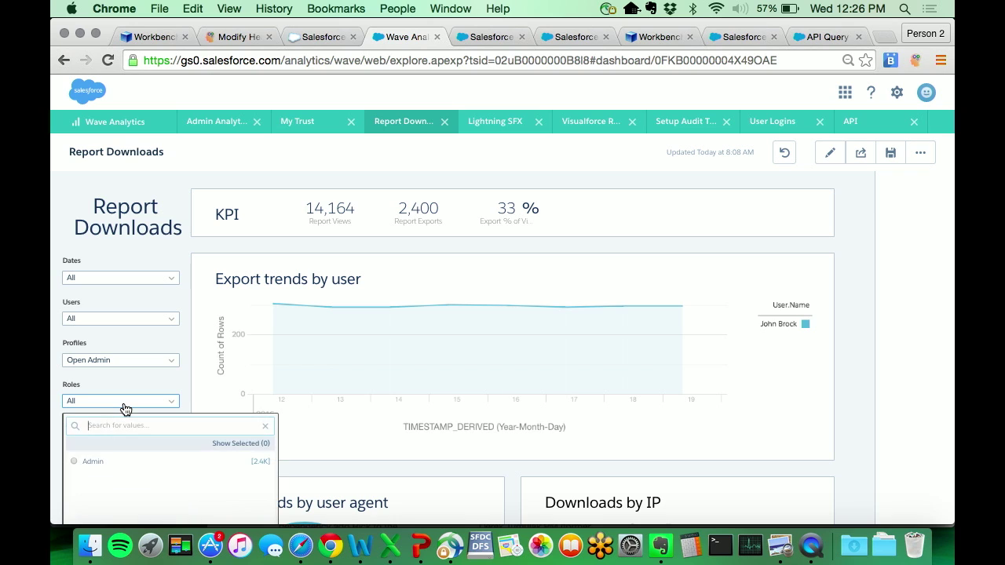
click(116, 460)
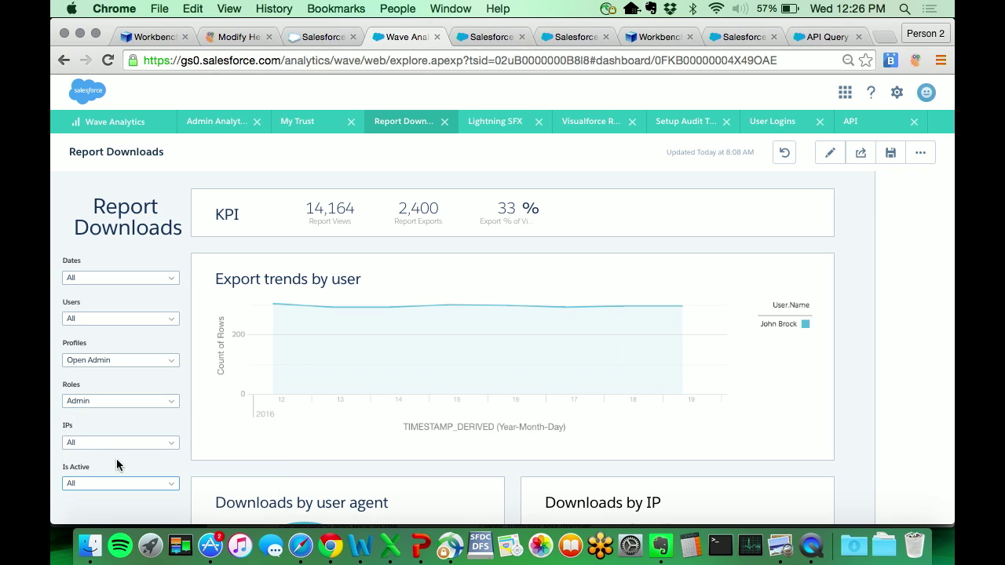
click(126, 322)
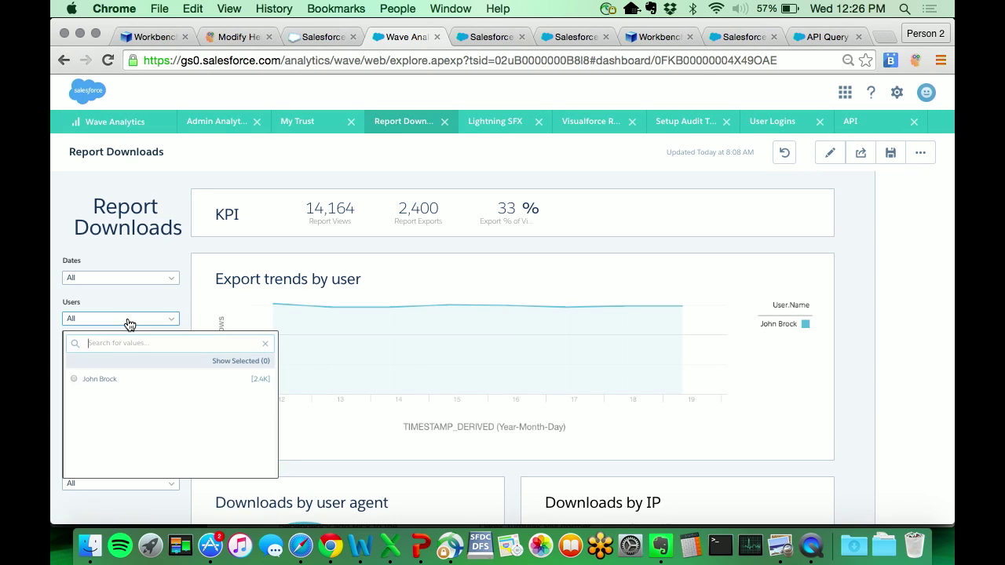
click(125, 381)
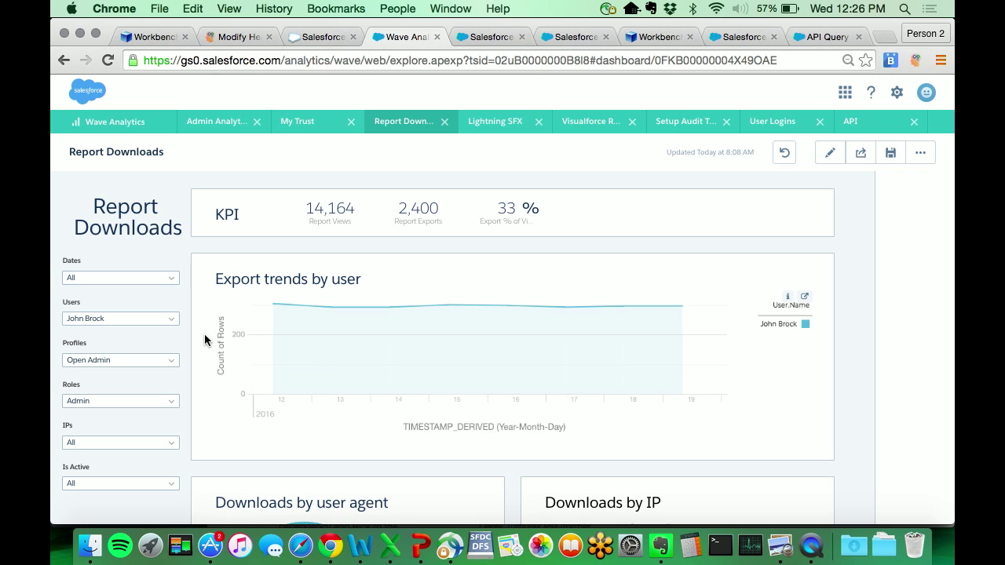
Review the filtered report downloads by user agent, by IP and by user
scroll(204, 333, down, 1)
scroll(204, 334, down, 3)
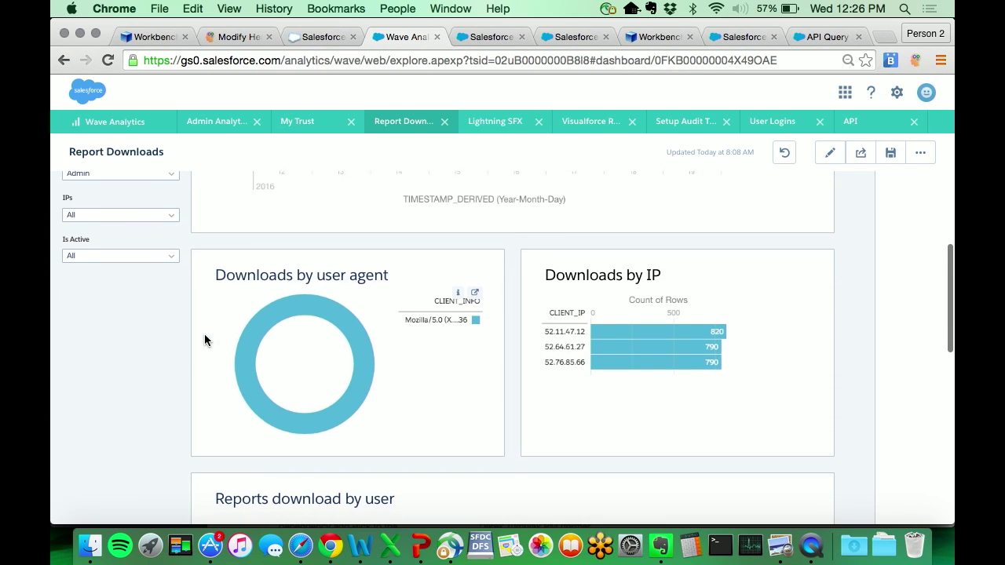
mouse_move(269, 308)
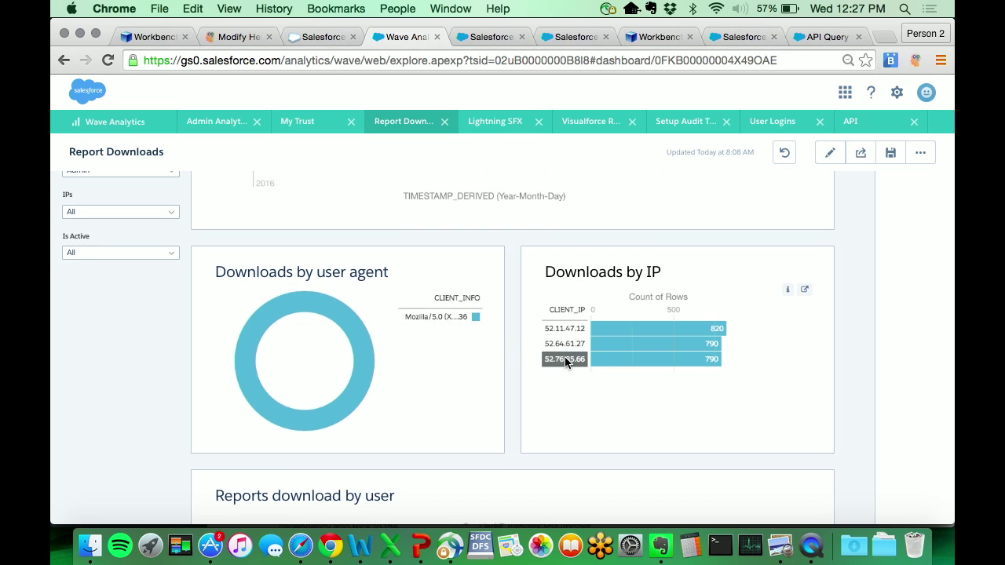
scroll(565, 361, down, 4)
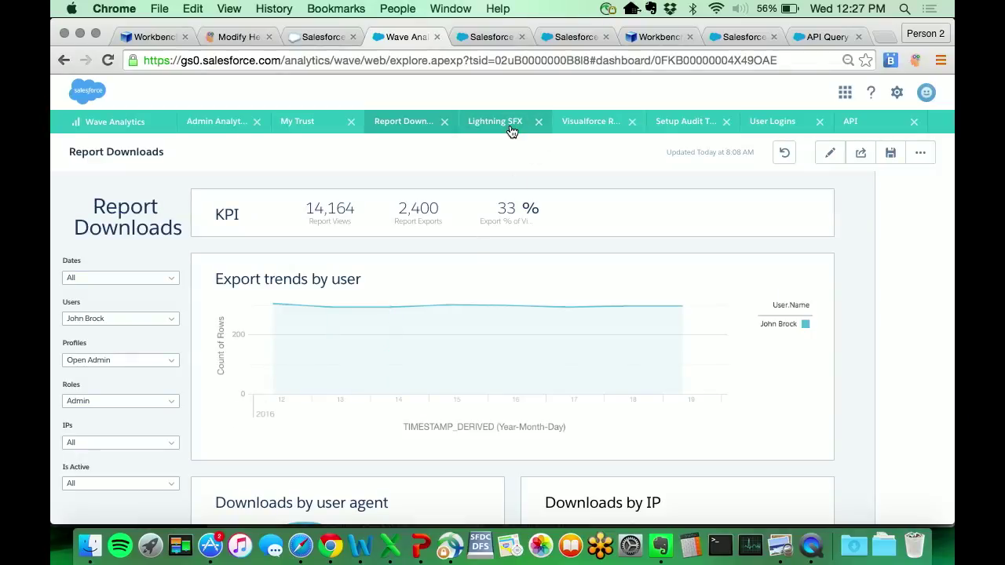
Open the Lightning SFX dashboard and filter its users to Marc Benioff
click(502, 122)
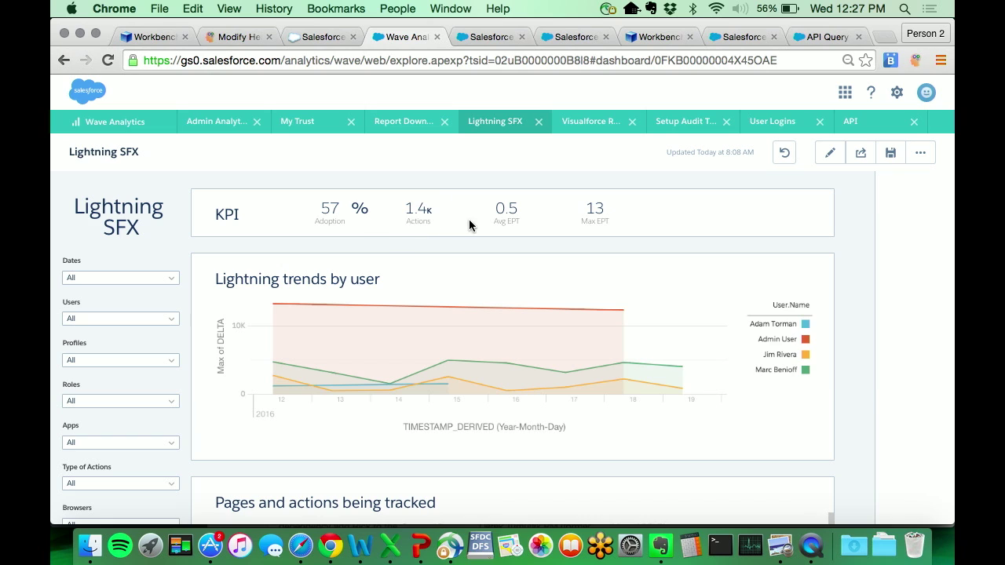
scroll(150, 313, down, 2)
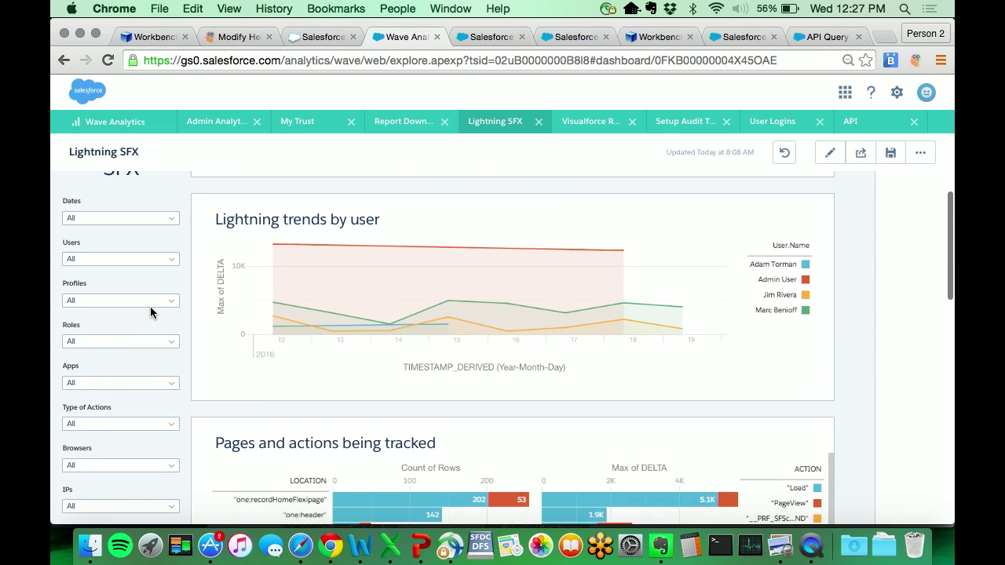
click(142, 260)
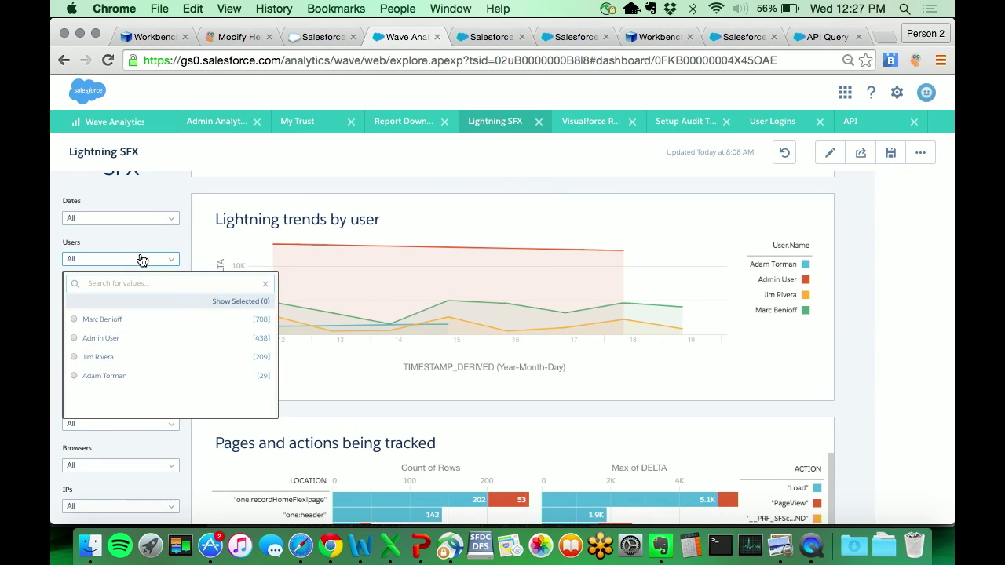
click(129, 327)
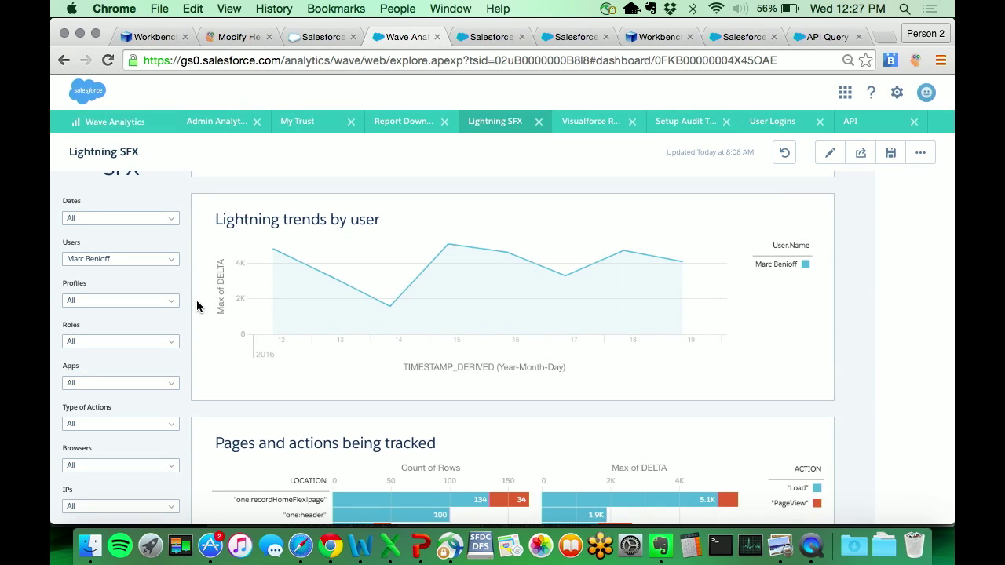
Filter the Lightning SFX dashboard to the Account object and view the objects accessed and device types
scroll(198, 306, down, 5)
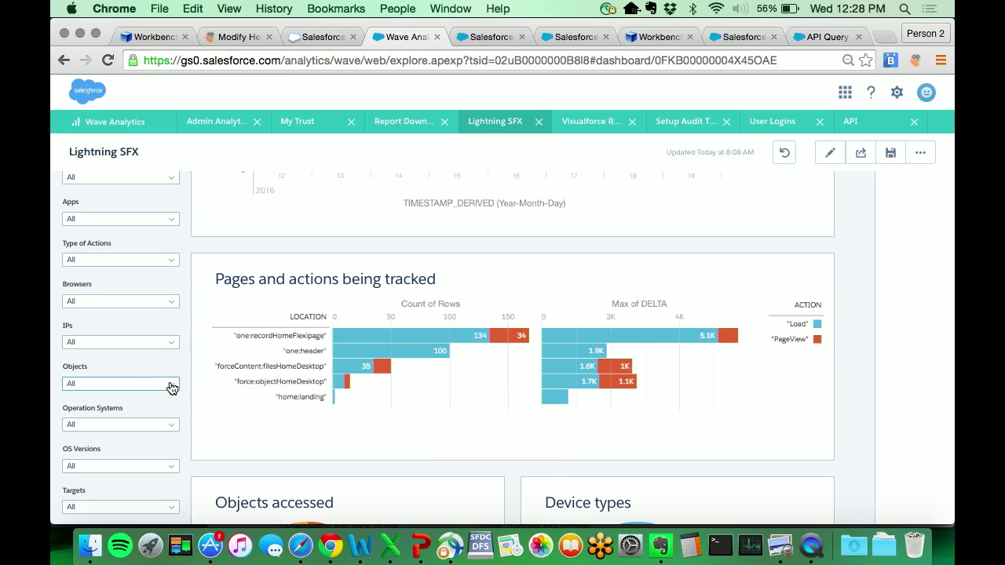
scroll(171, 387, down, 2)
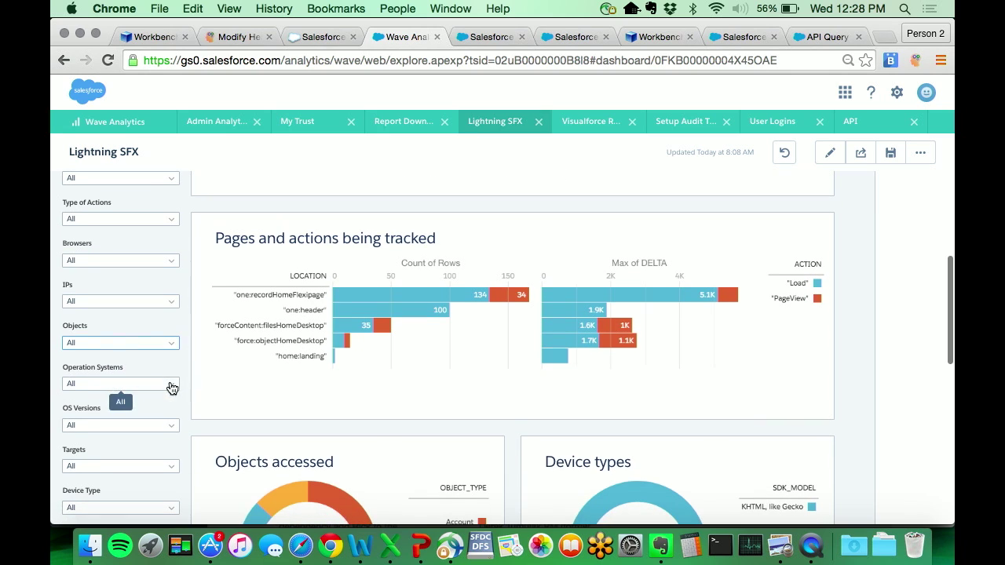
click(157, 343)
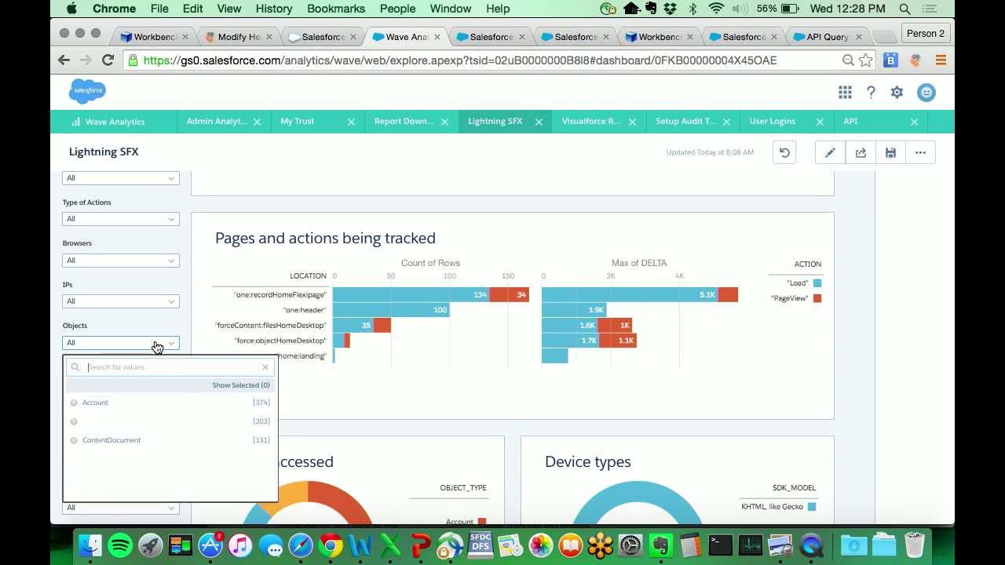
click(132, 410)
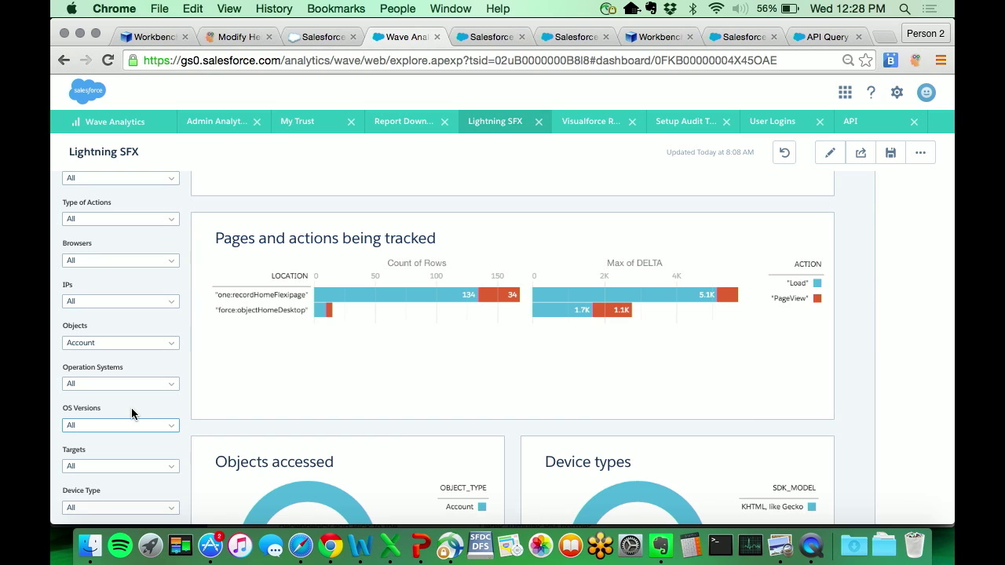
scroll(215, 380, down, 4)
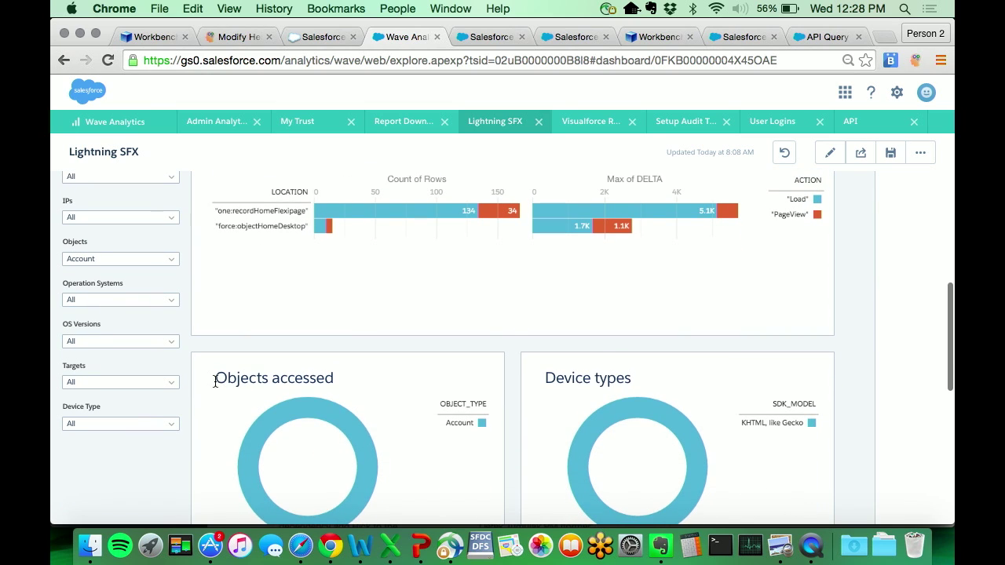
Open the Visualforce Requests dashboard and inspect the page data points in the Visualforce performance and AppExchange adoption charts
click(576, 123)
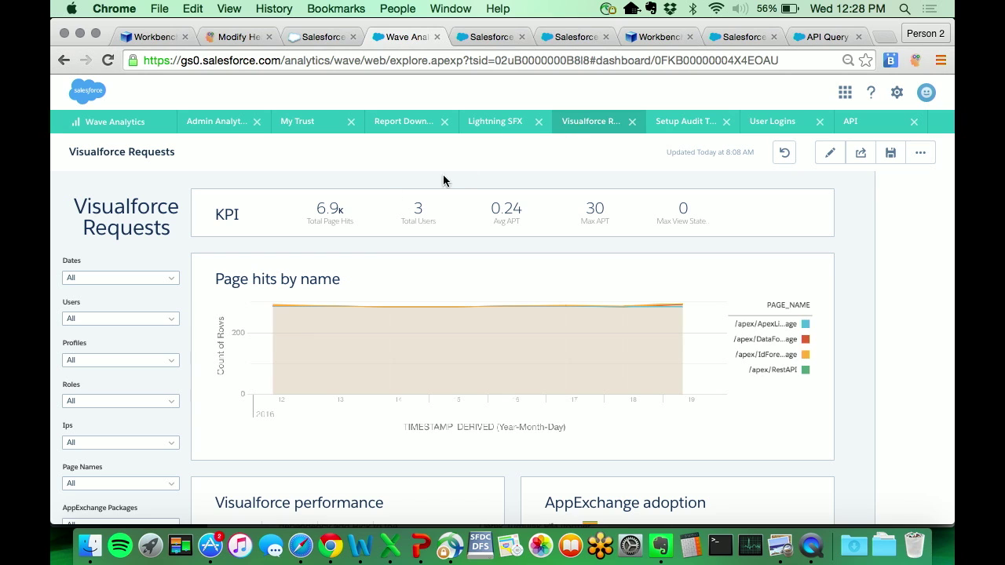
scroll(191, 295, down, 3)
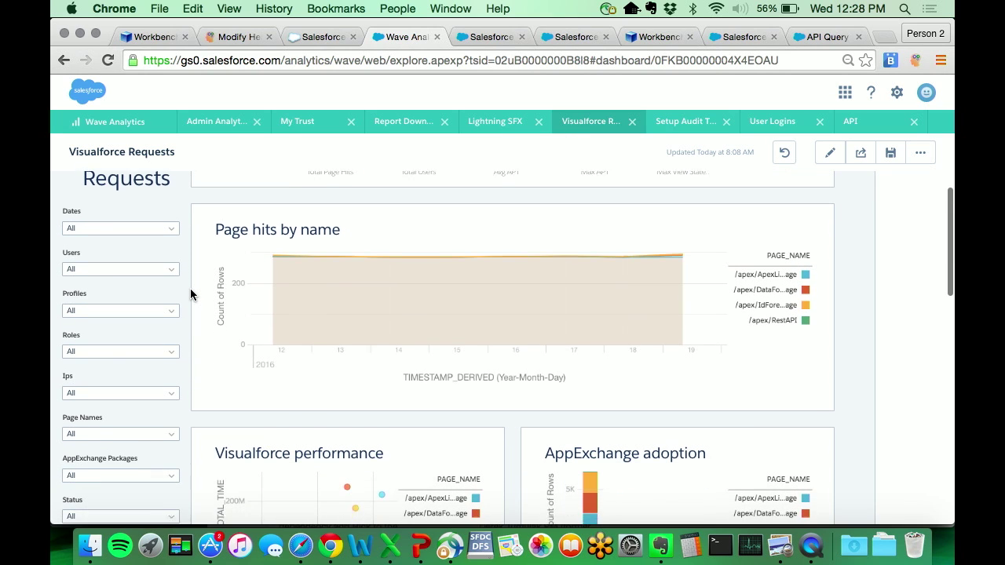
scroll(212, 292, down, 3)
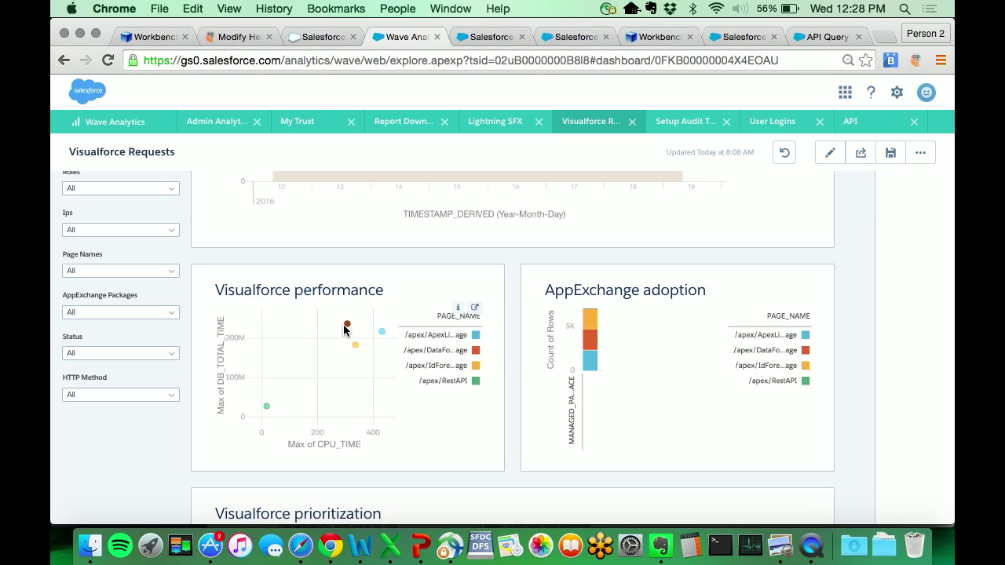
mouse_move(348, 327)
mouse_move(268, 409)
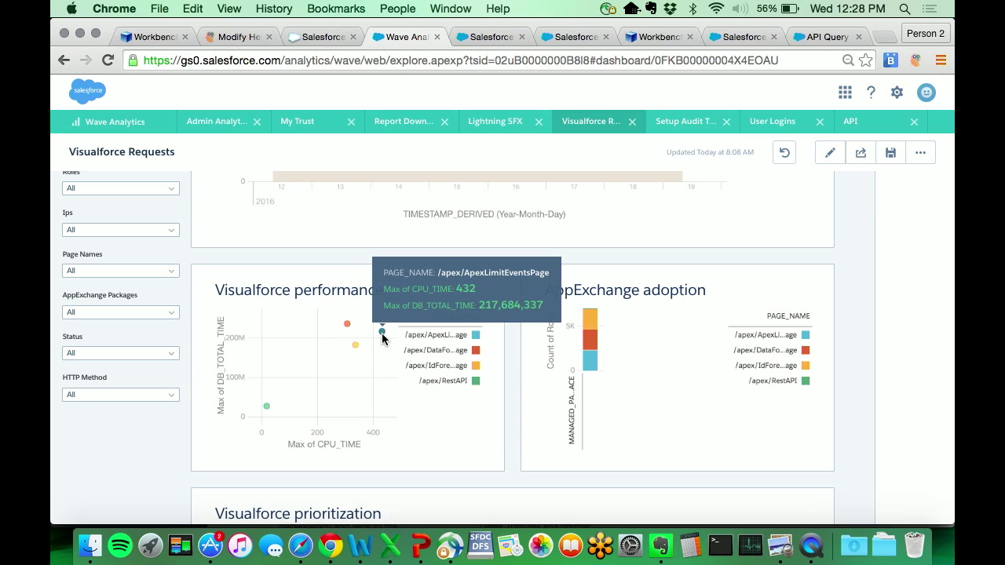
mouse_move(590, 372)
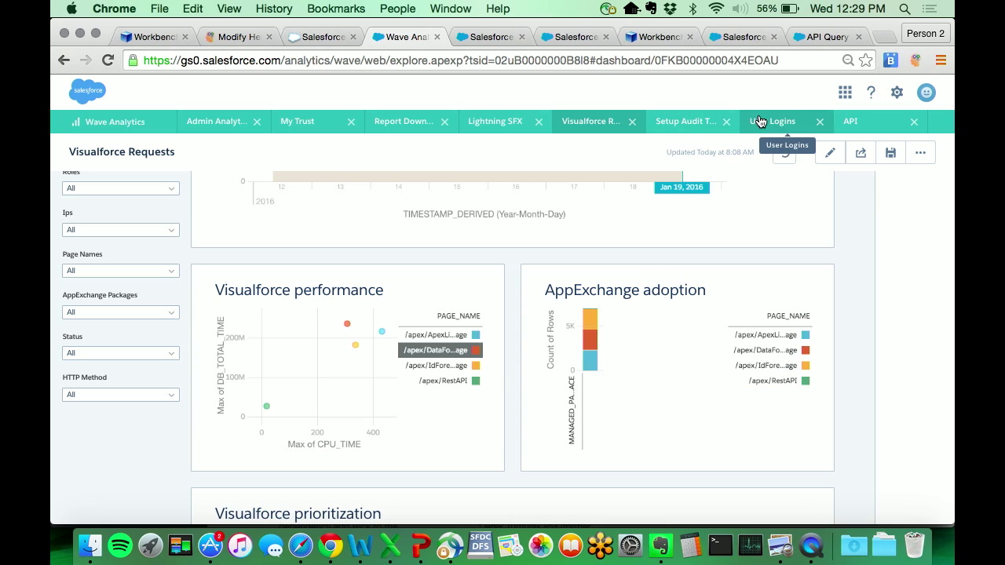
Open the Setup Audit Trail dashboard, check the available profile filter values and review the trends by LoginAs user
click(682, 122)
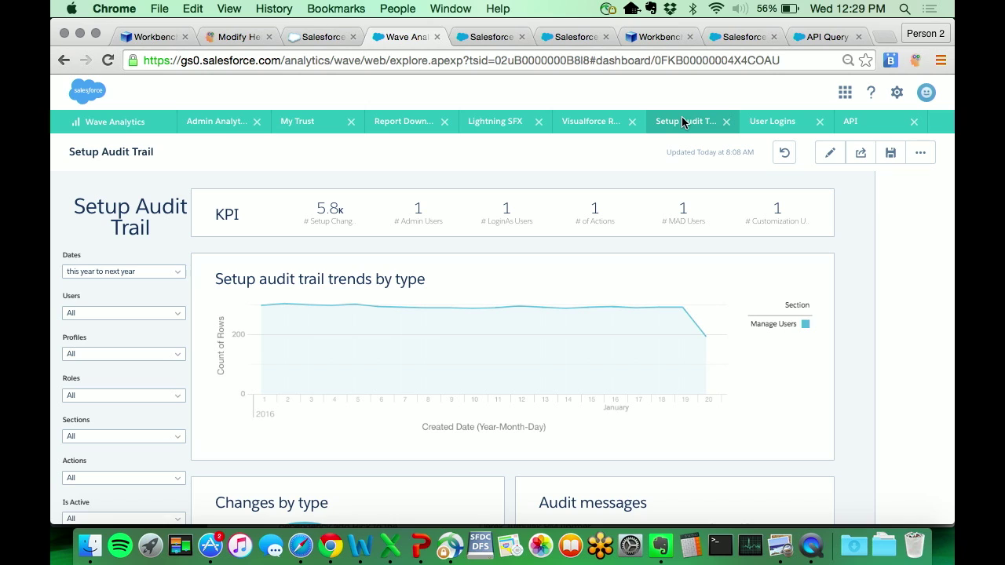
click(161, 356)
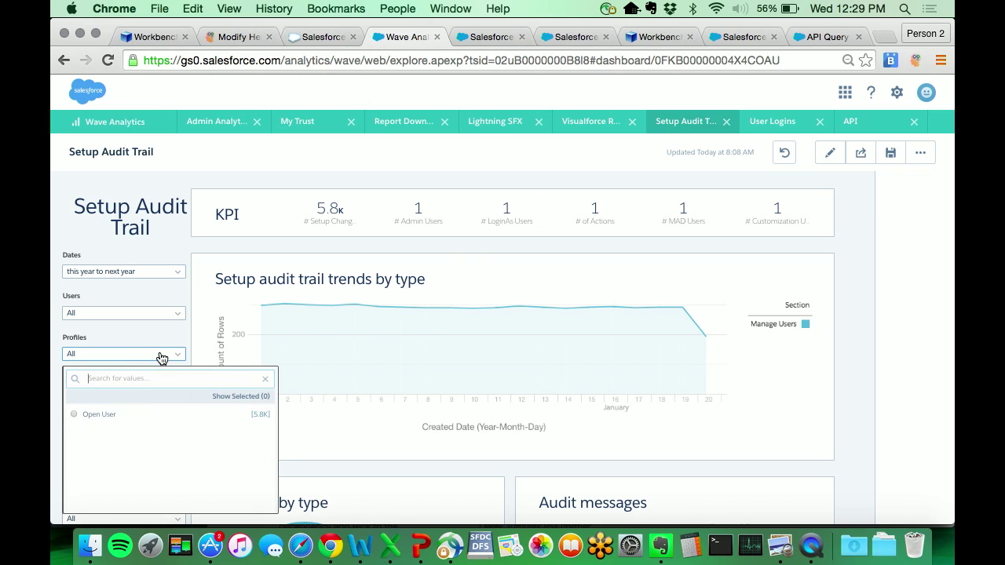
click(162, 355)
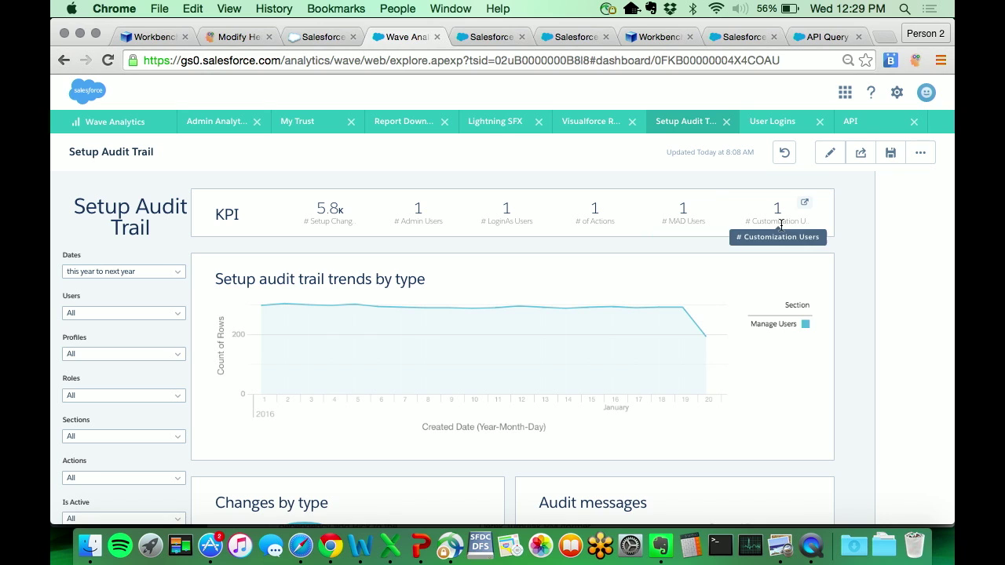
scroll(781, 225, down, 3)
scroll(781, 228, down, 10)
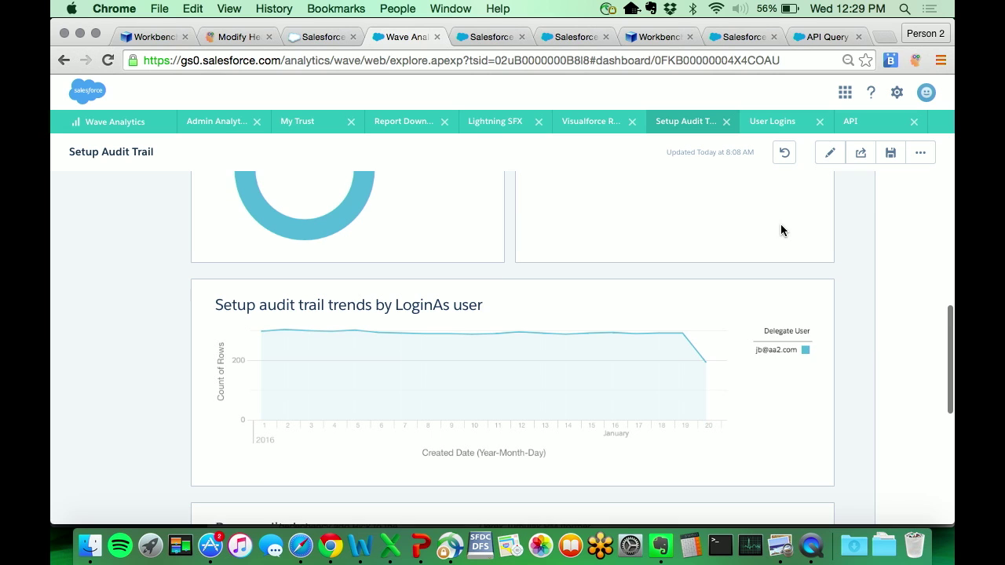